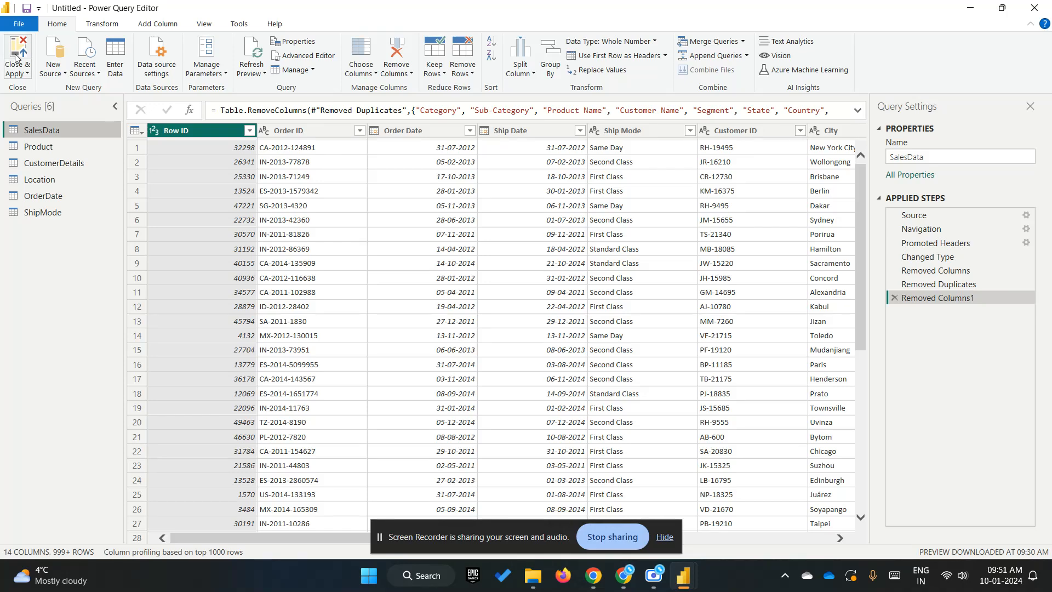
- Close the query editor, return to the Power BI Desktop report and apply the pending query changes
left_click(16, 57)
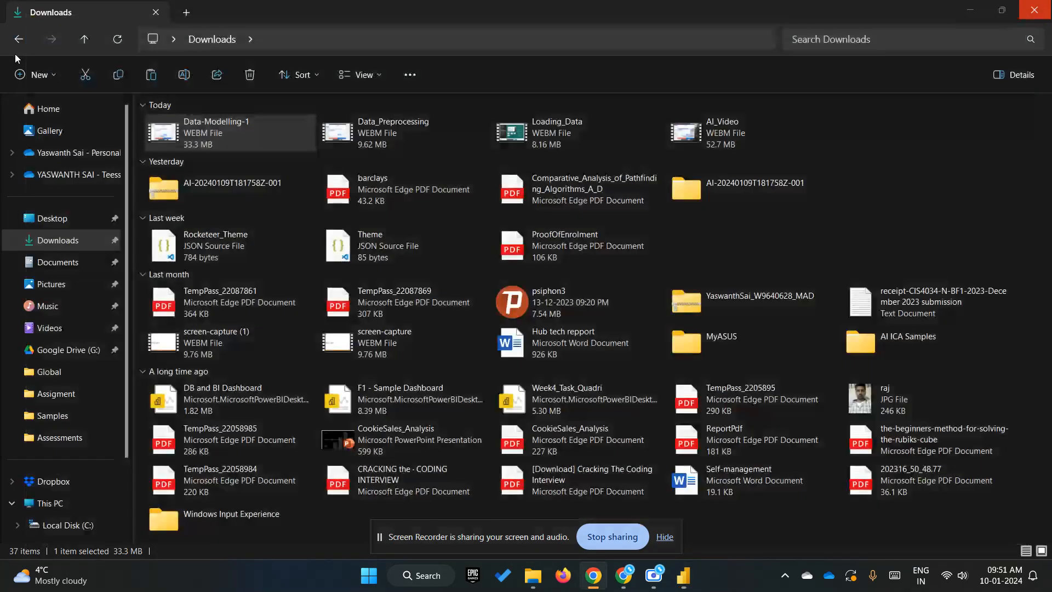
left_click(682, 577)
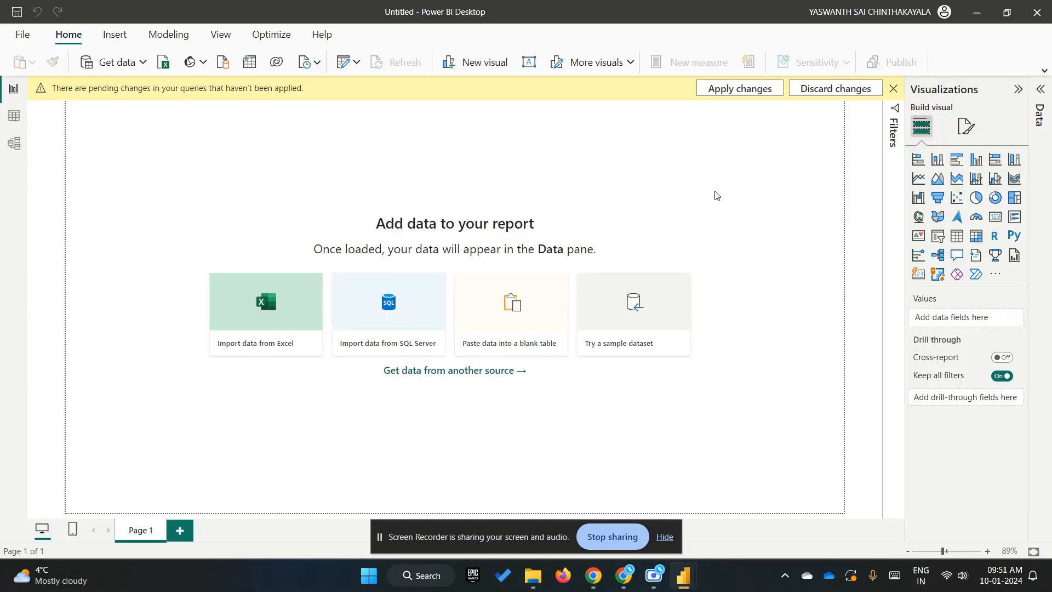
left_click(741, 91)
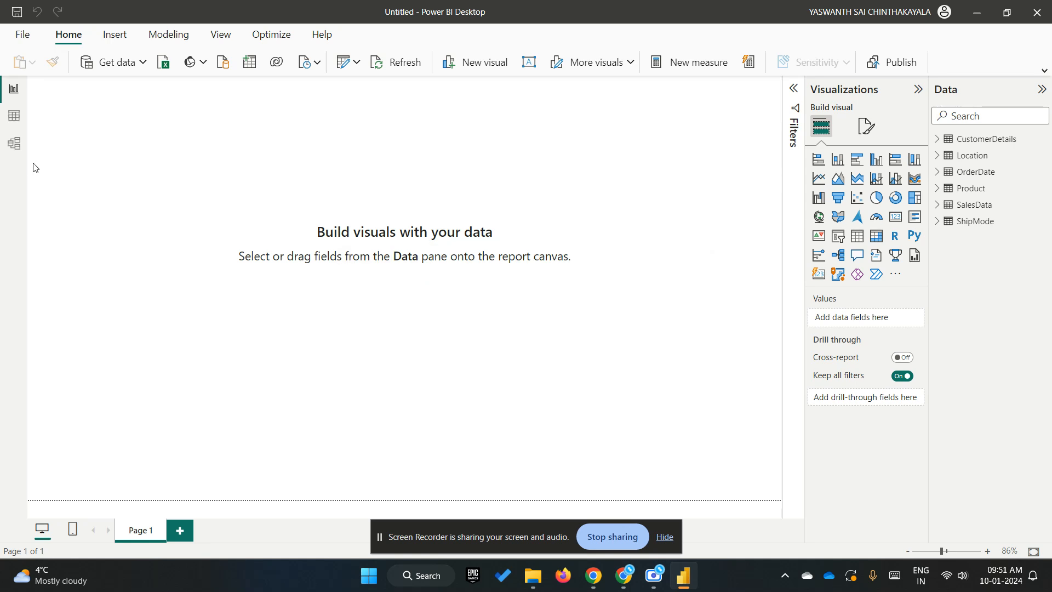
- Open the model view and examine the existing relationships between SalesData and the other tables
left_click(14, 145)
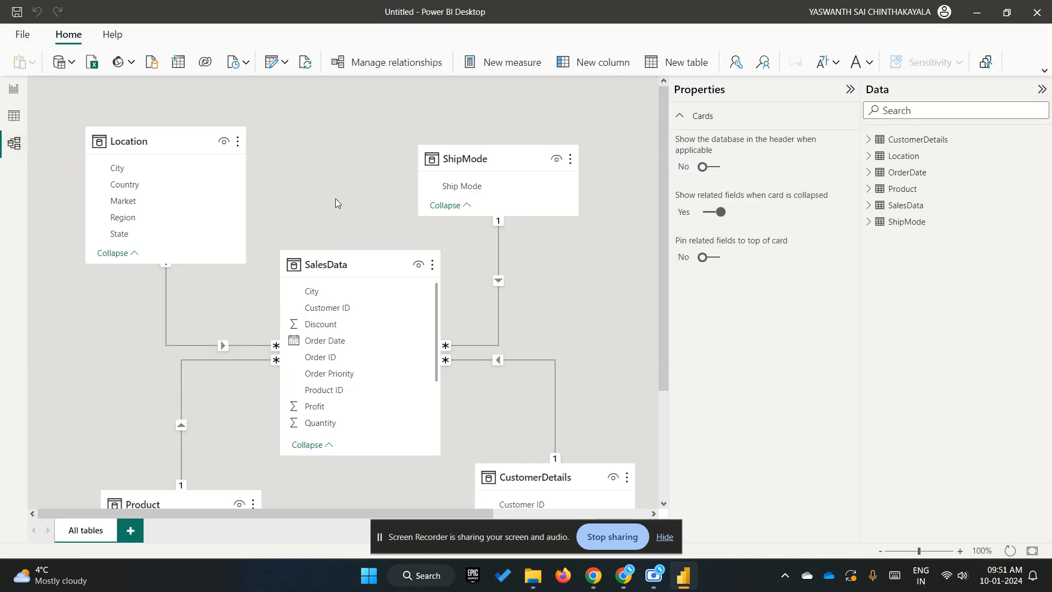
scroll(336, 203, "down", 5)
scroll(337, 204, "up", 3)
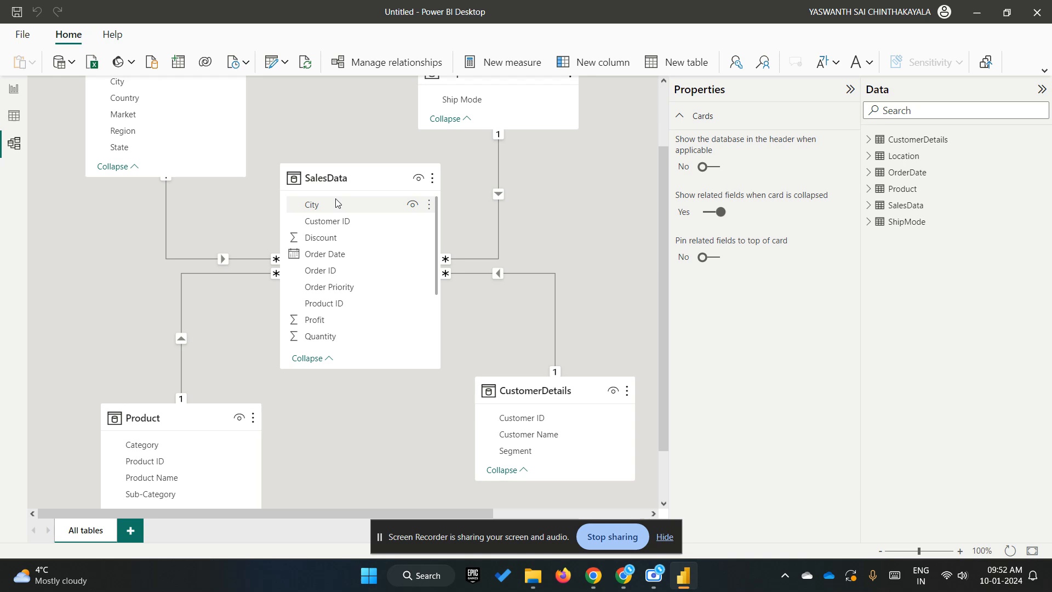
scroll(365, 385, "down", 2)
scroll(365, 385, "up", 5)
scroll(366, 389, "up", 1)
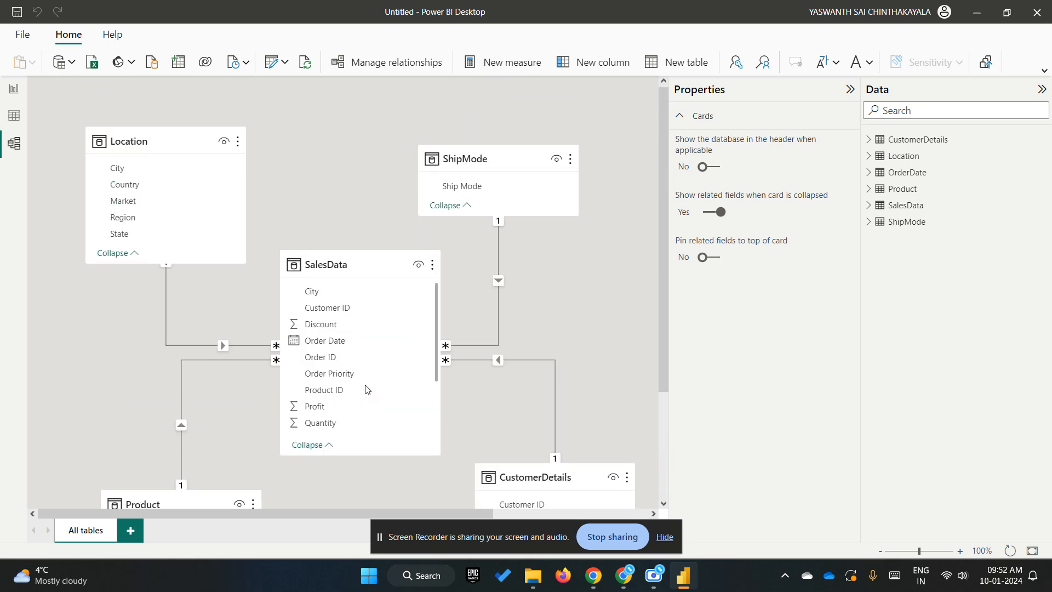
scroll(366, 388, "right", 4)
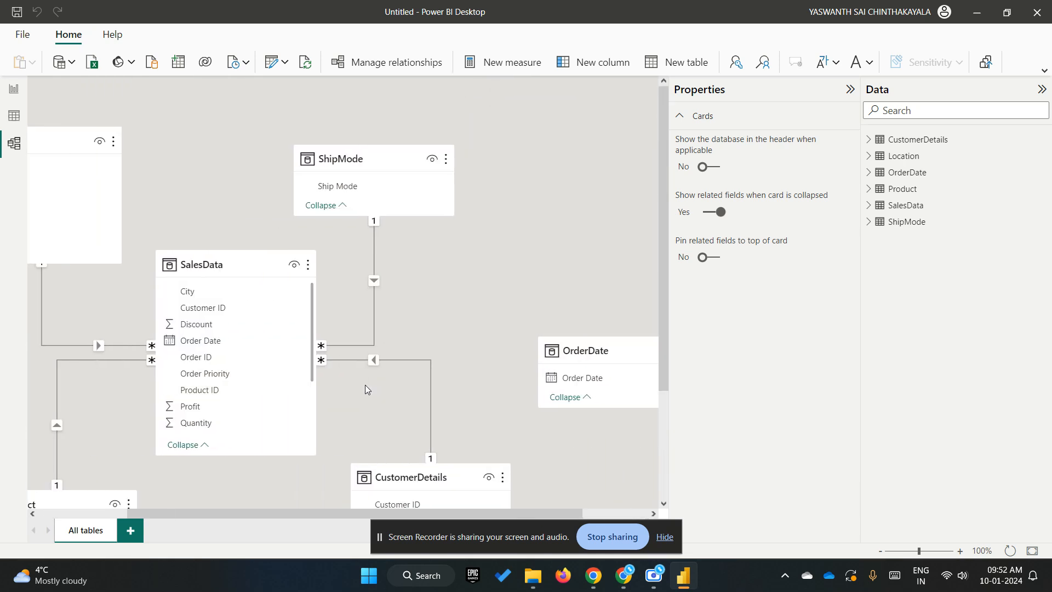
scroll(366, 389, "left", 4)
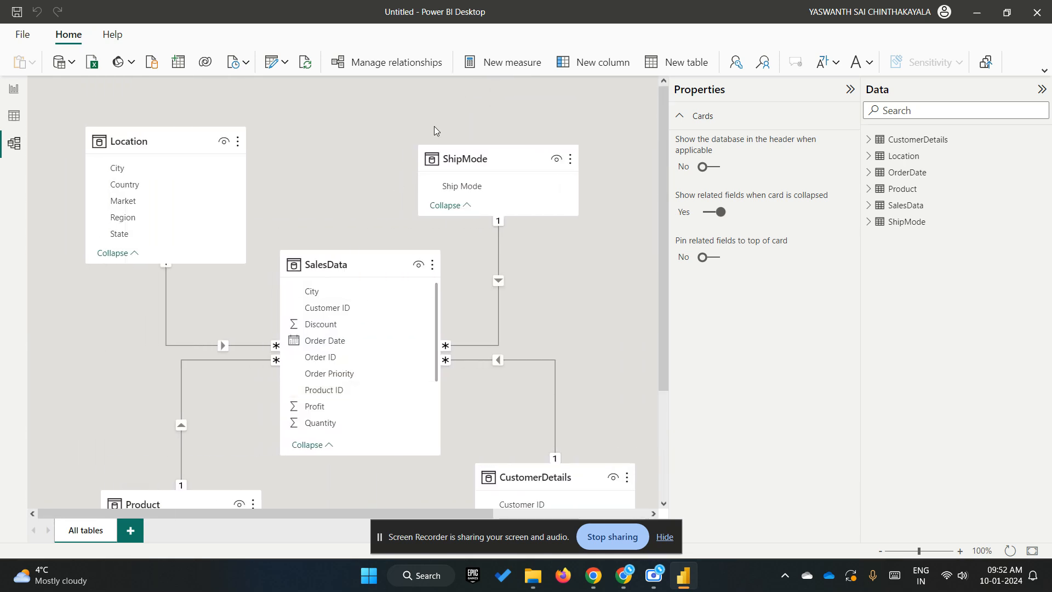
- Delete all SalesData relationships to Location, CustomerDetails, Product and ShipMode in the relationship manager
left_click(392, 67)
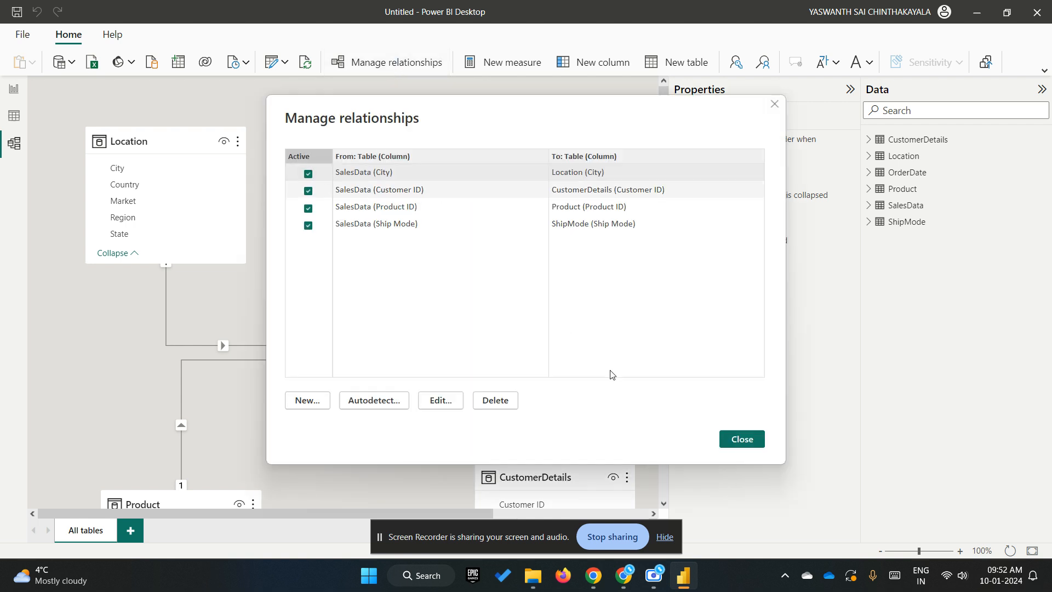
left_click(496, 402)
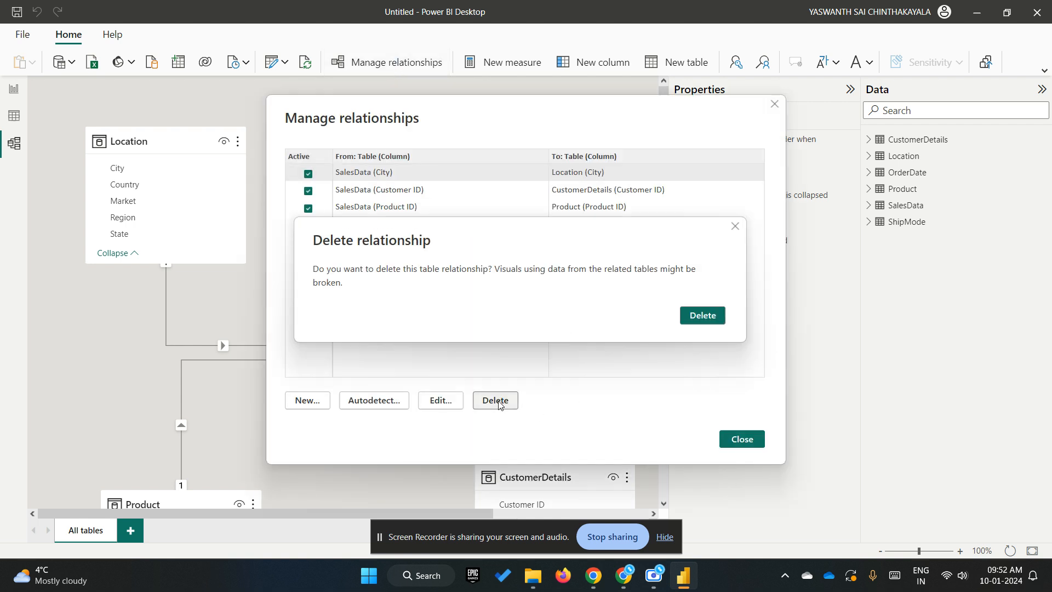
left_click(705, 324)
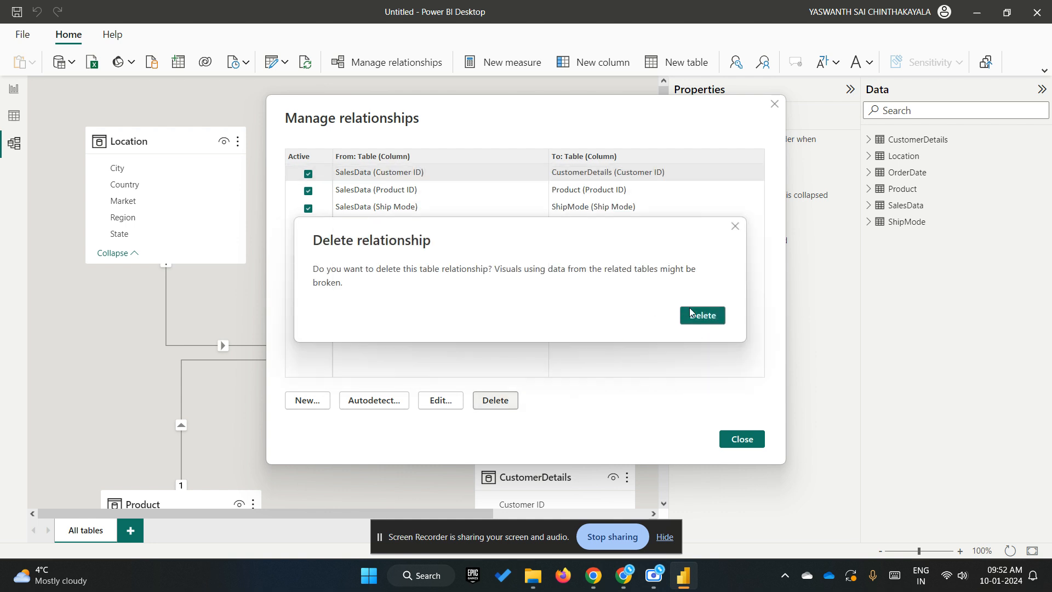
left_click(699, 316)
left_click(499, 400)
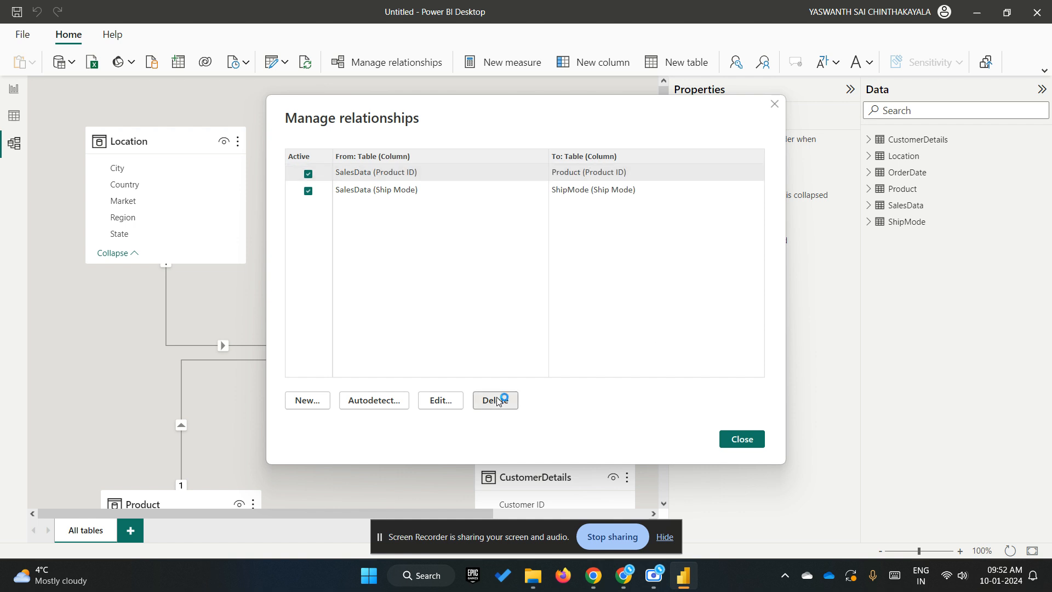
left_click(699, 318)
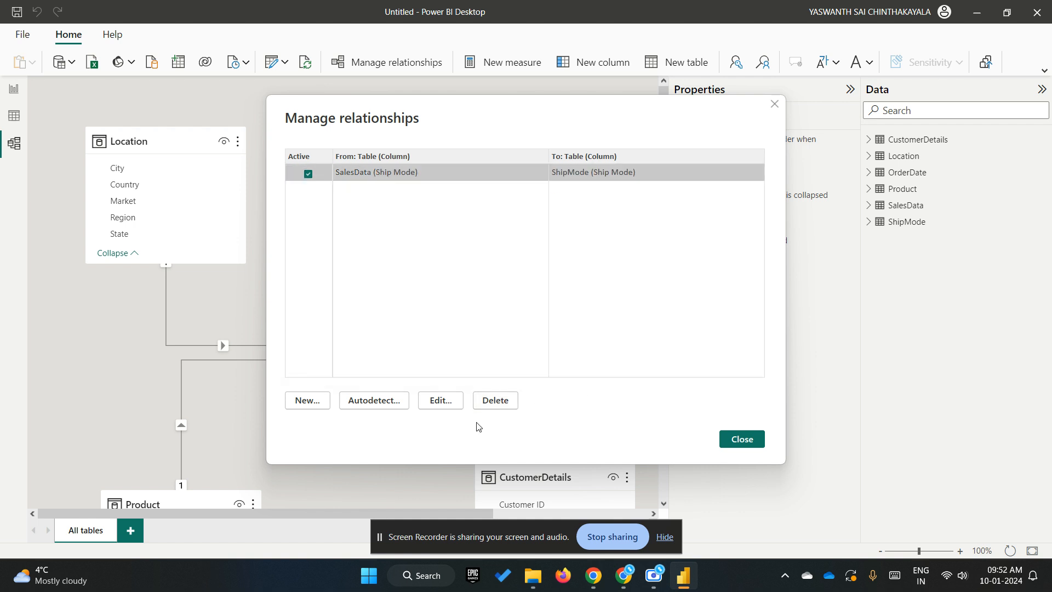
left_click(498, 401)
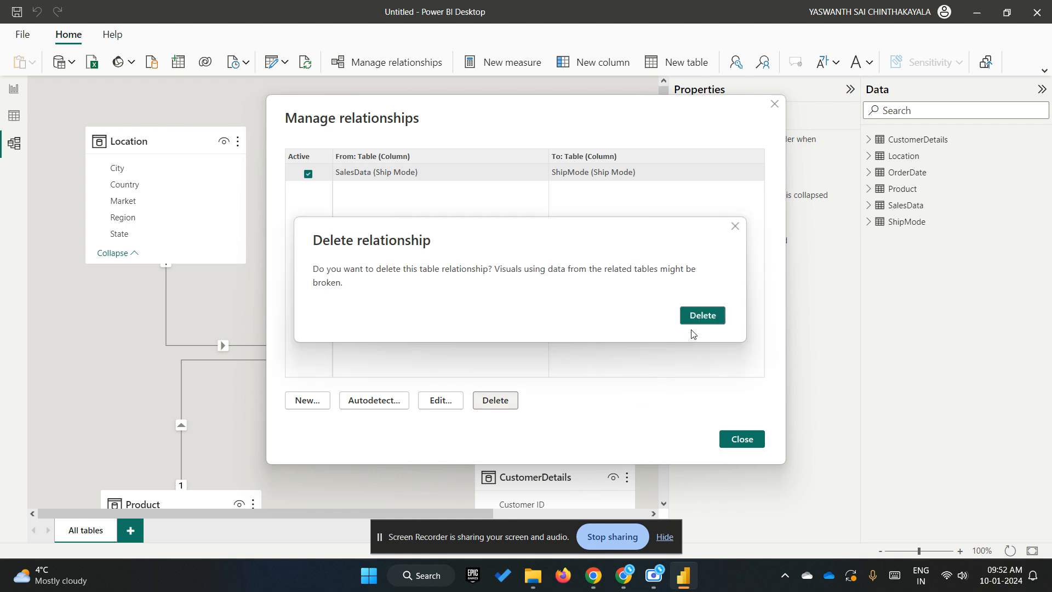
left_click(700, 315)
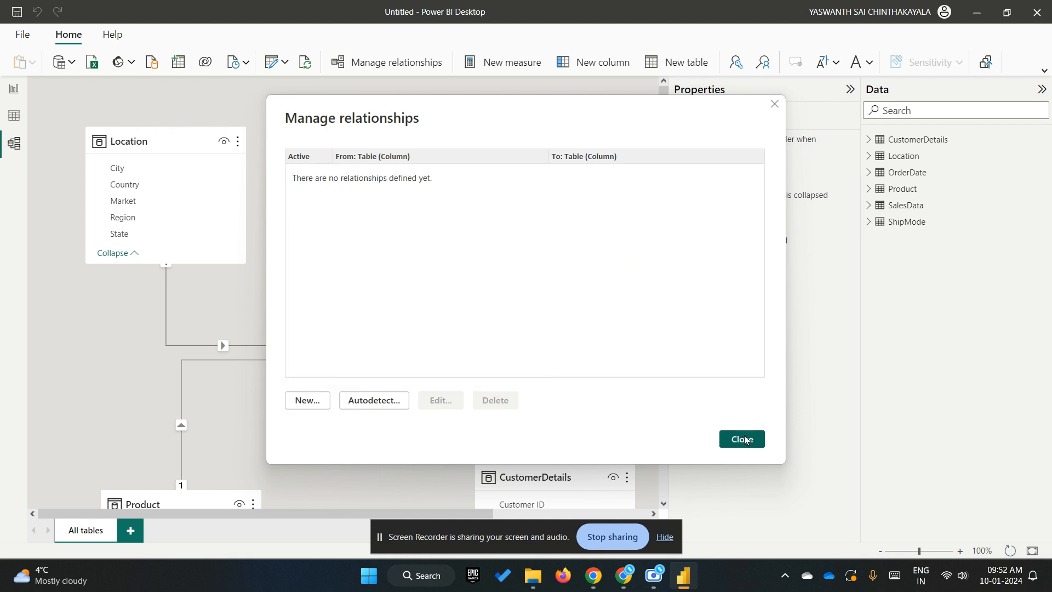
left_click(743, 438)
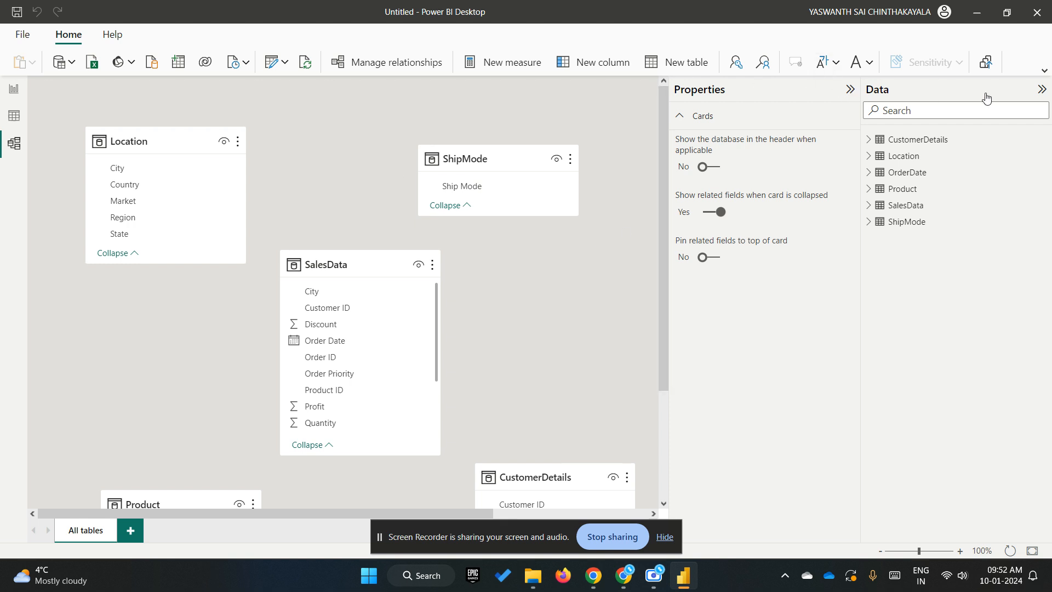
- Collapse the Data pane to widen the model canvas, keeping the Properties pane expanded
left_click(852, 89)
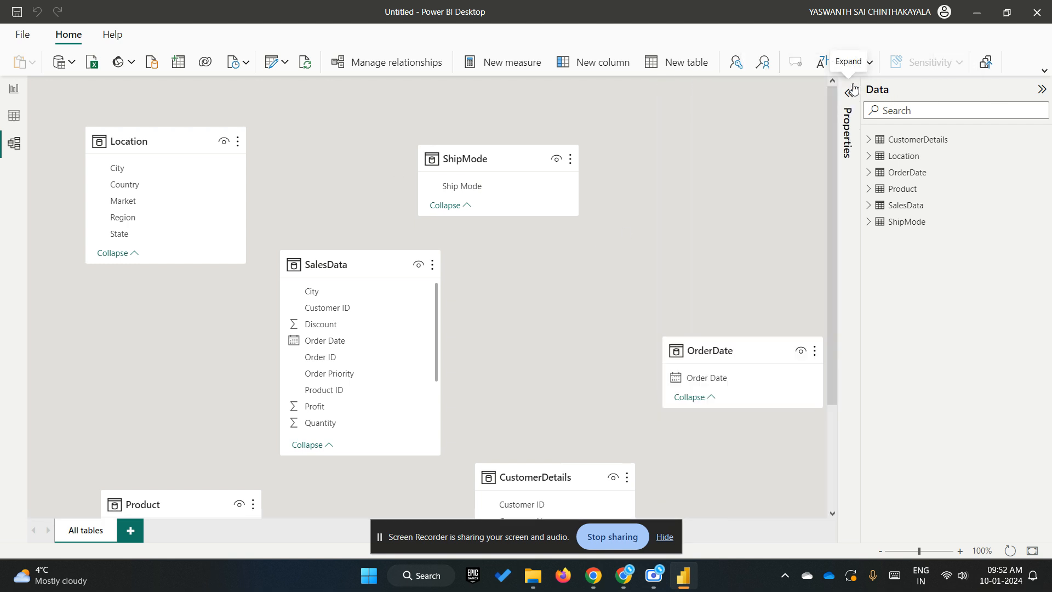
left_click(1041, 91)
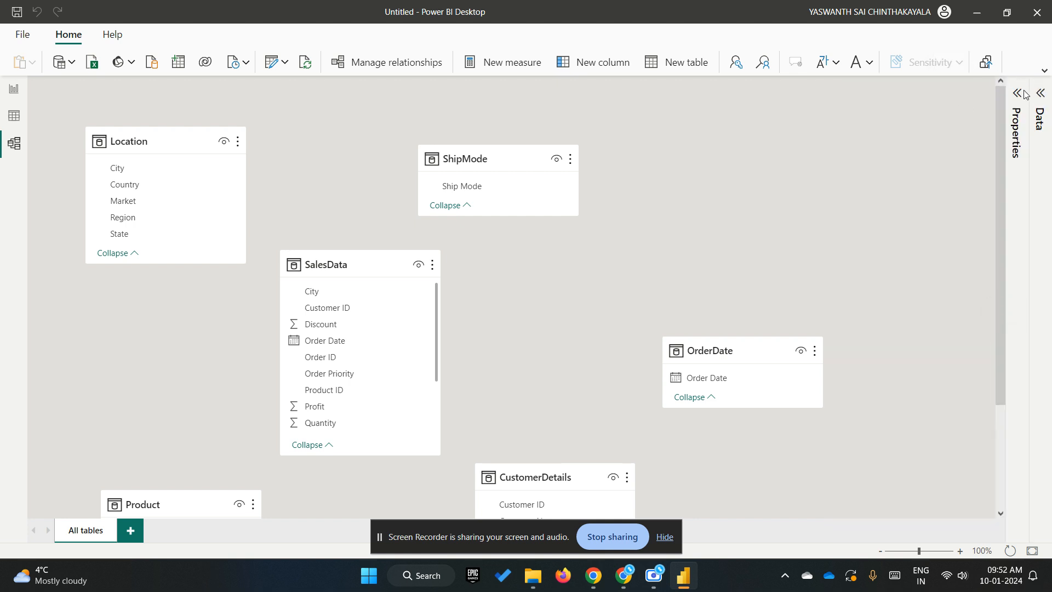
left_click(1020, 94)
- Arrange the table cards around SalesData, with OrderDate between Location and Product, and ShipMode and CustomerDetails on the opposite side
scroll(688, 217, "down", 3)
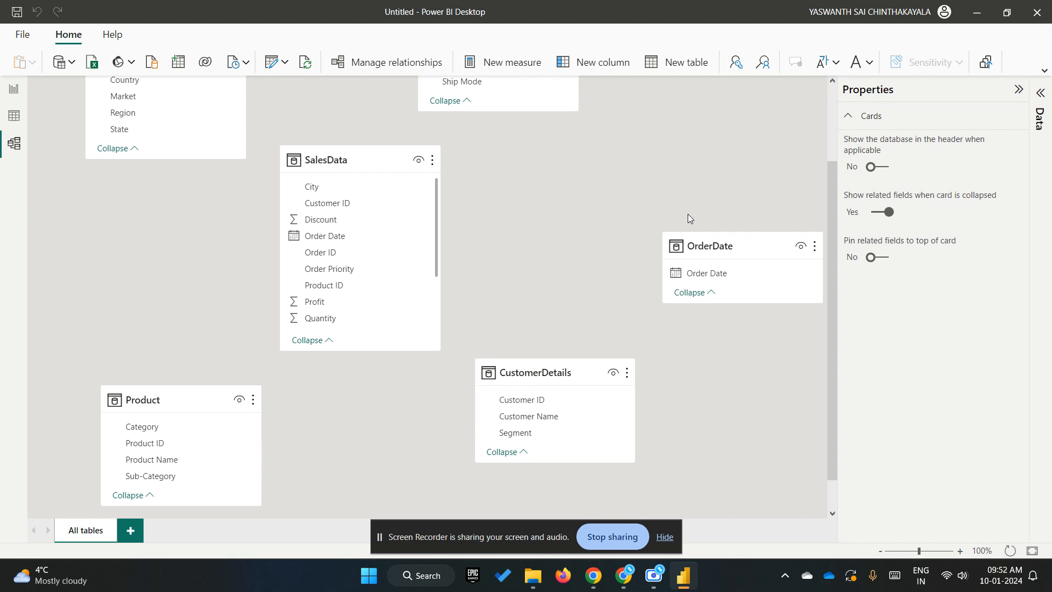
scroll(688, 216, "up", 2)
left_click_drag(354, 233, 375, 255)
left_click_drag(727, 317, 113, 342)
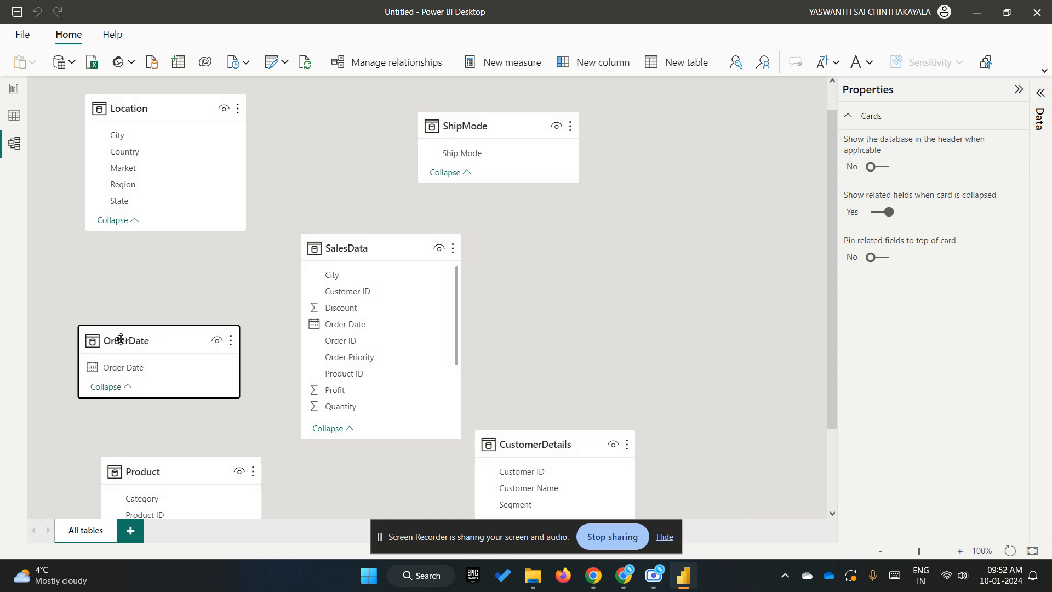
left_click_drag(510, 128, 631, 155)
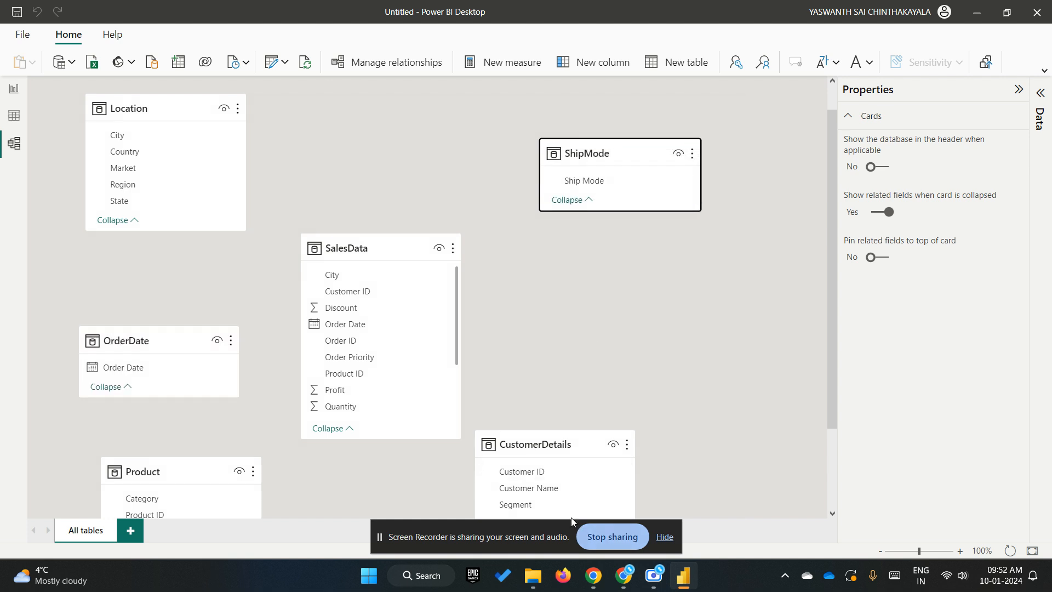
left_click_drag(551, 434, 645, 365)
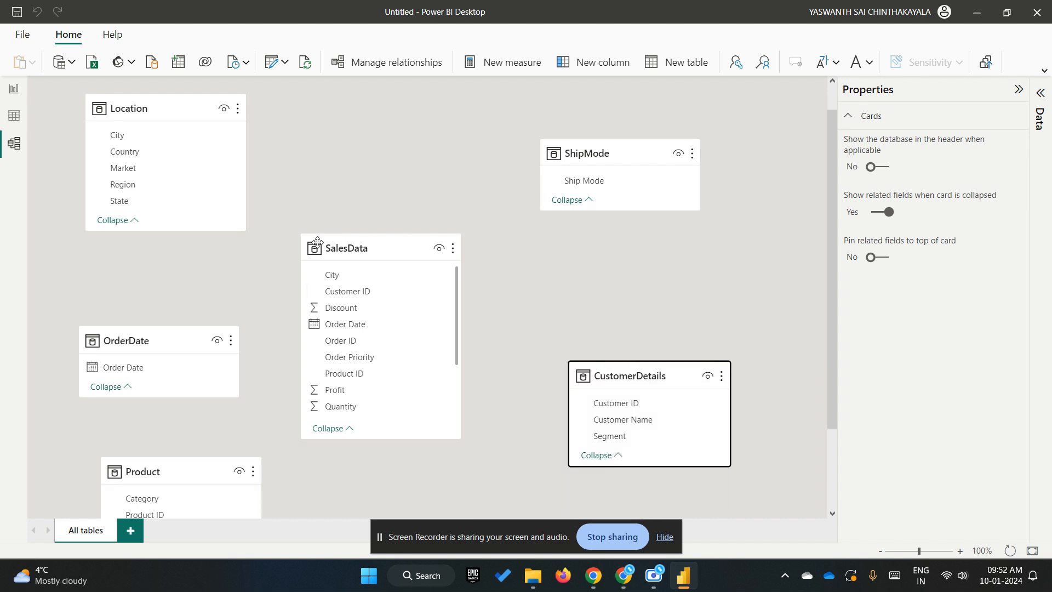
- Make the Product table card slightly taller by extending its lower edge
scroll(253, 301, "down", 3)
scroll(253, 301, "up", 1)
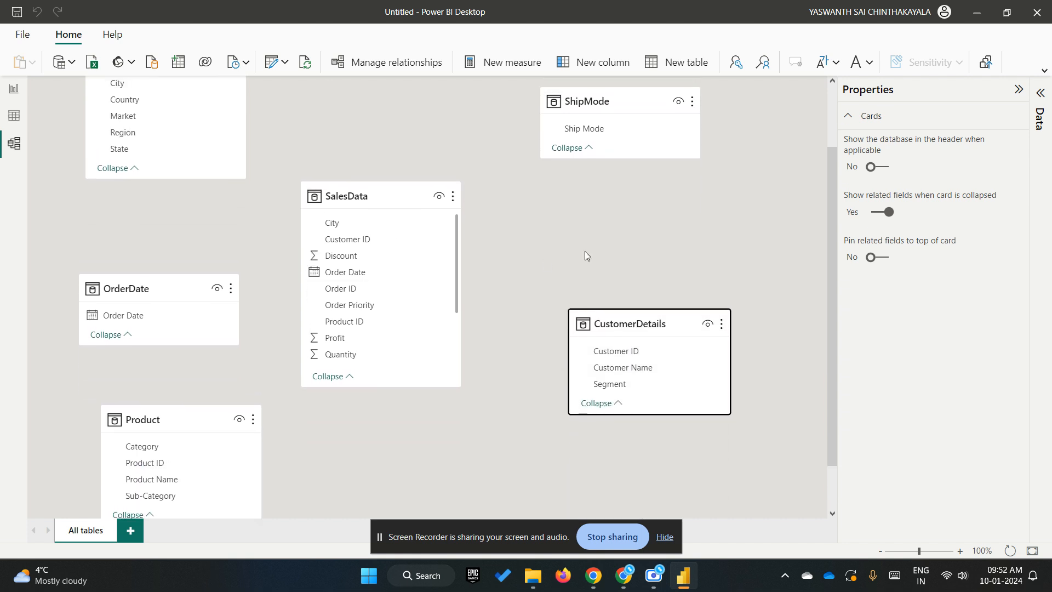
scroll(466, 234, "down", 2)
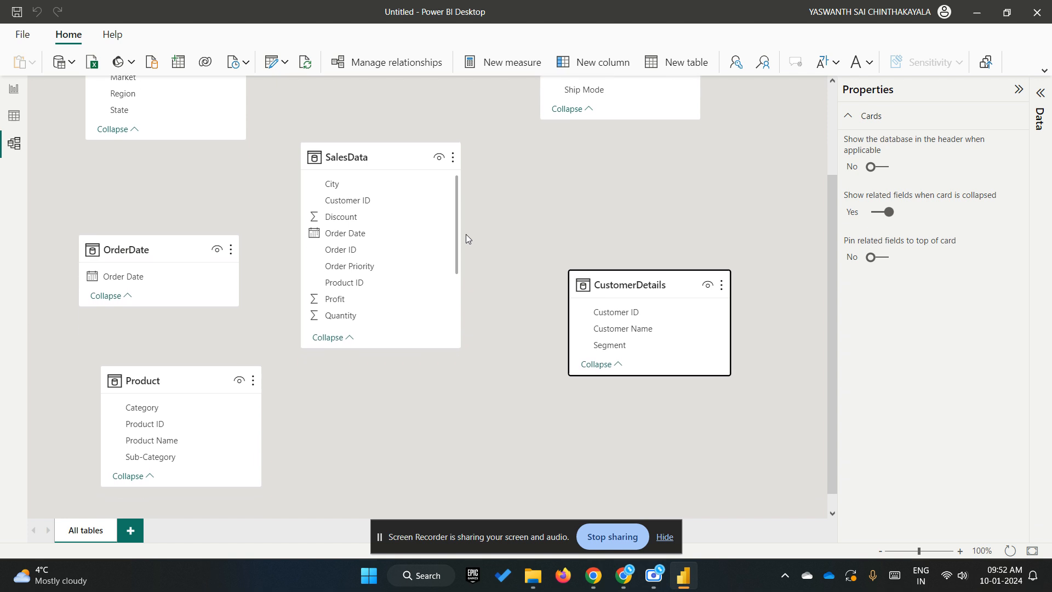
scroll(176, 438, "down", 1)
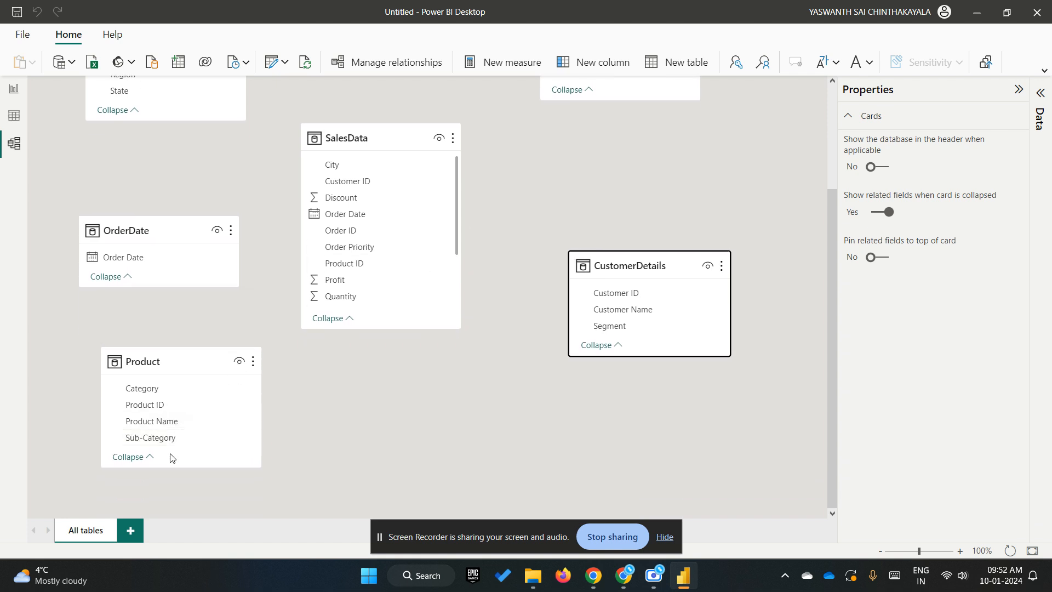
mouse_move(173, 467)
left_mouse_down()
mouse_move(171, 488)
mouse_move(172, 477)
left_mouse_up()
- Relate Product ID in Product and Order Date in OrderDate to the matching columns in SalesData
scroll(385, 240, "down", 2)
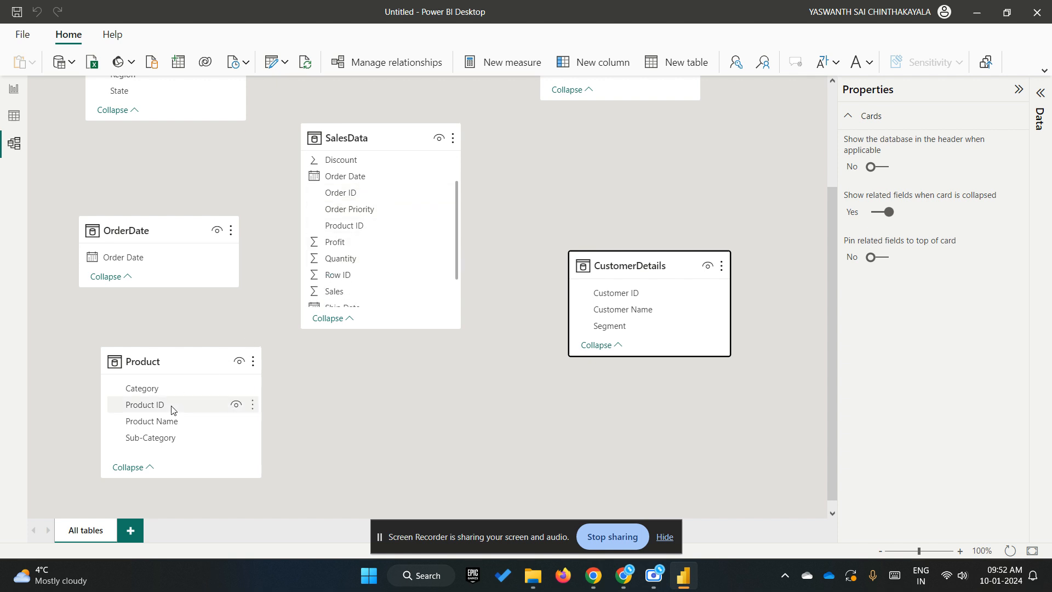
left_click_drag(171, 411, 363, 225)
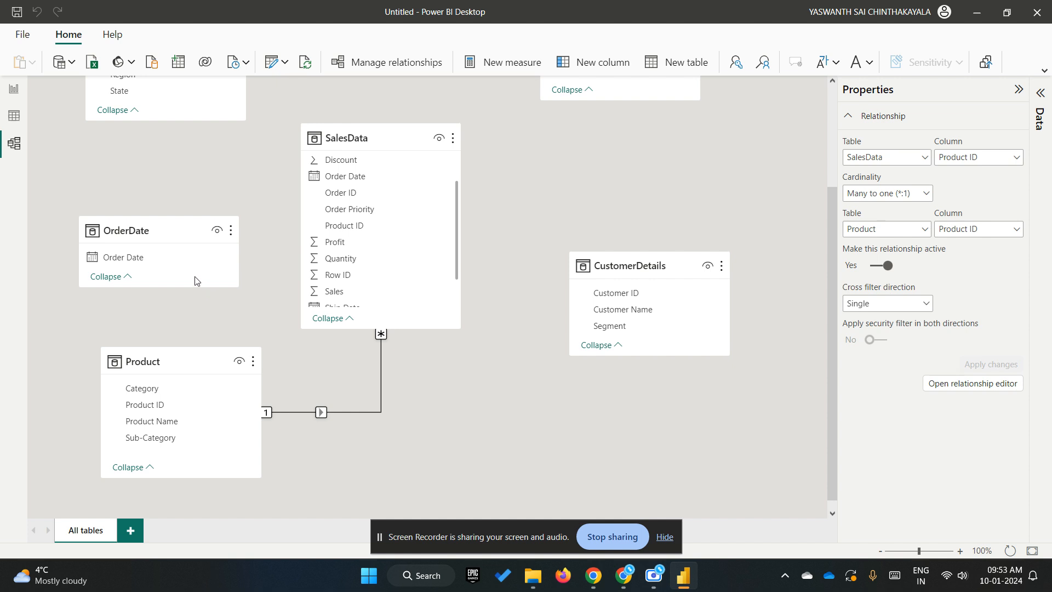
left_click_drag(158, 263, 360, 180)
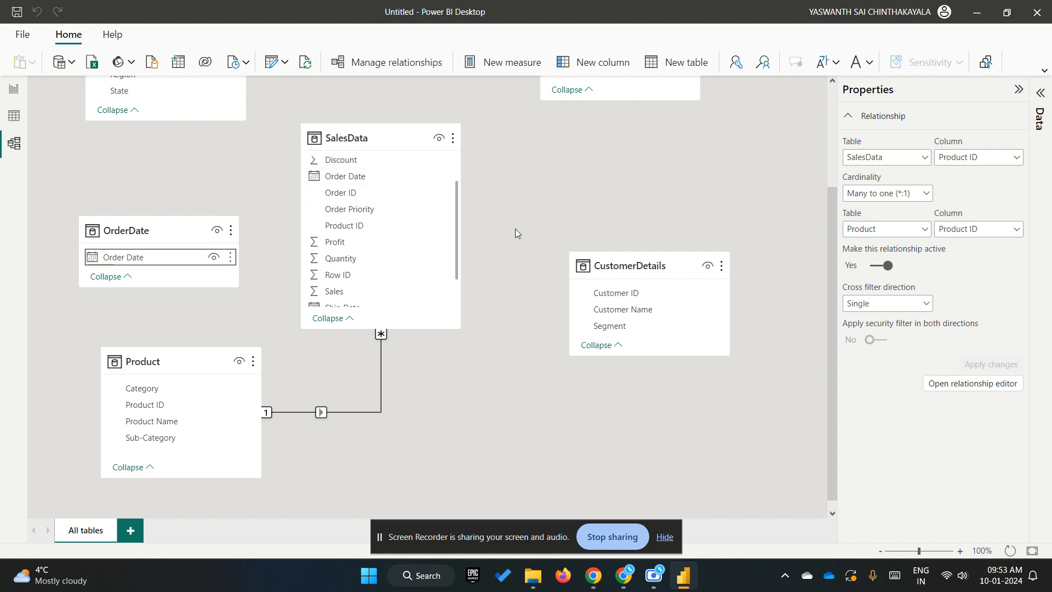
- Create a relationship between Customer ID in CustomerDetails and Customer ID in SalesData
scroll(515, 229, "up", 2)
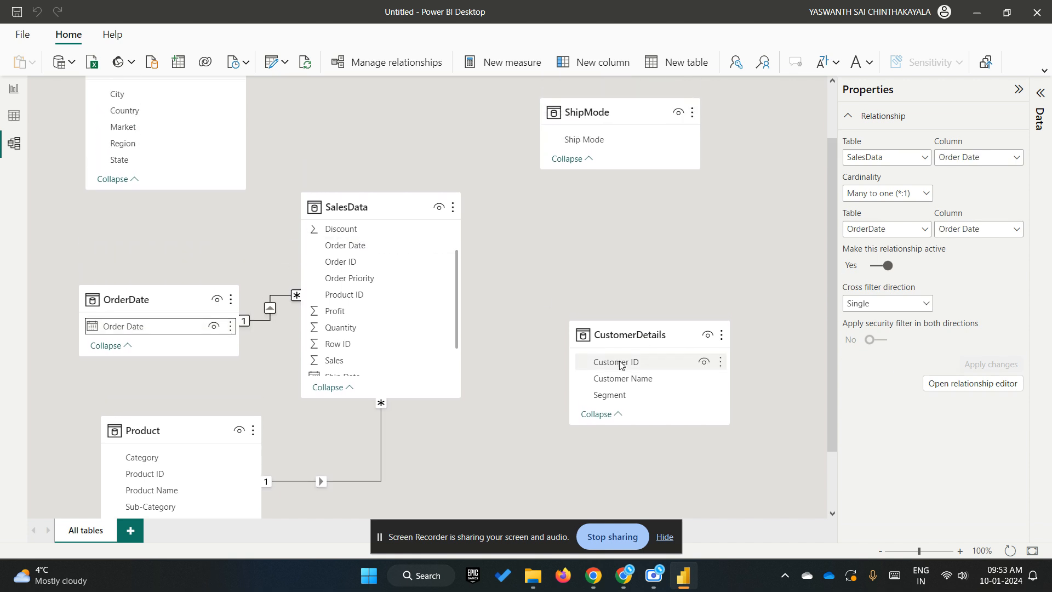
scroll(360, 288, "down", 2)
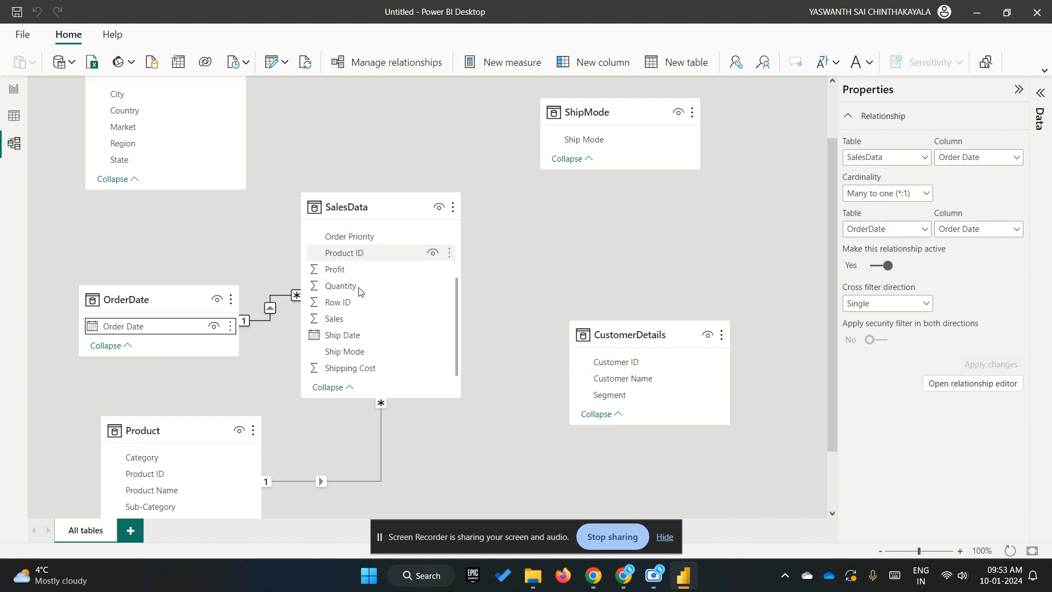
scroll(360, 288, "up", 5)
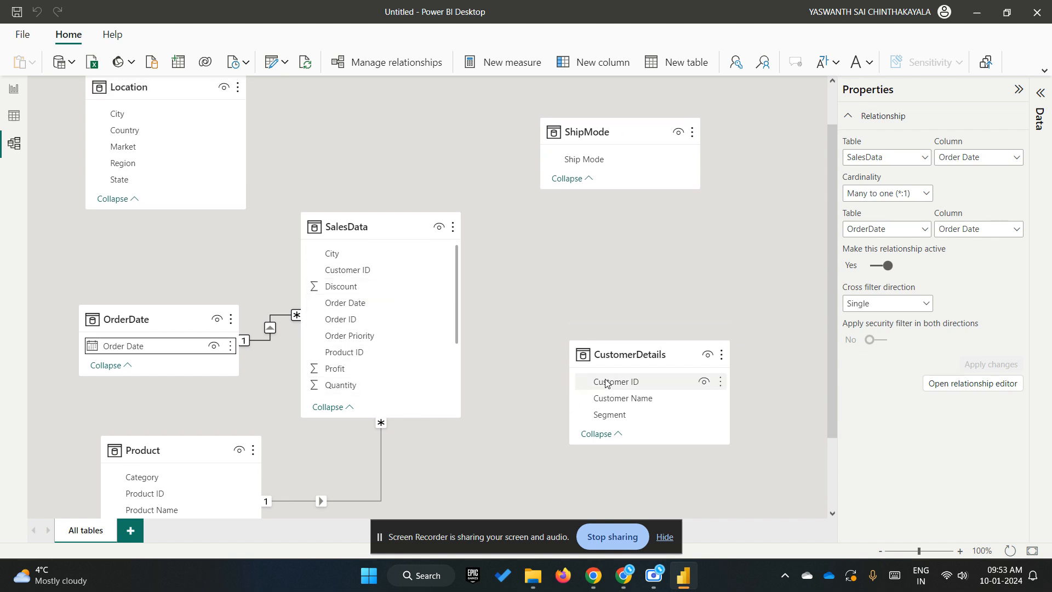
left_click_drag(617, 384, 345, 272)
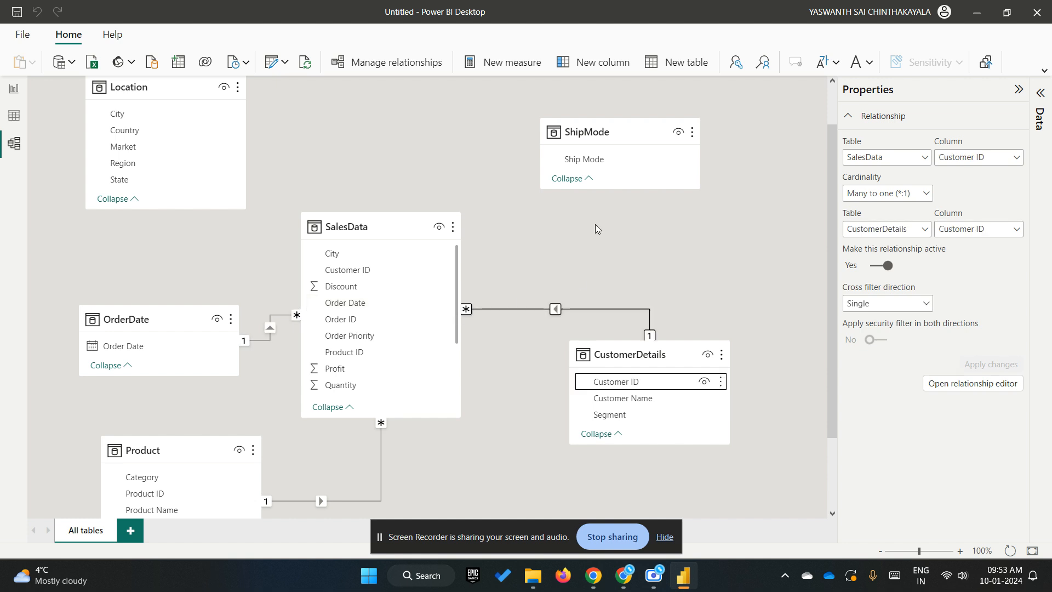
- Create a relationship between Ship Mode in ShipMode and Ship Mode in SalesData
scroll(394, 275, "down", 2)
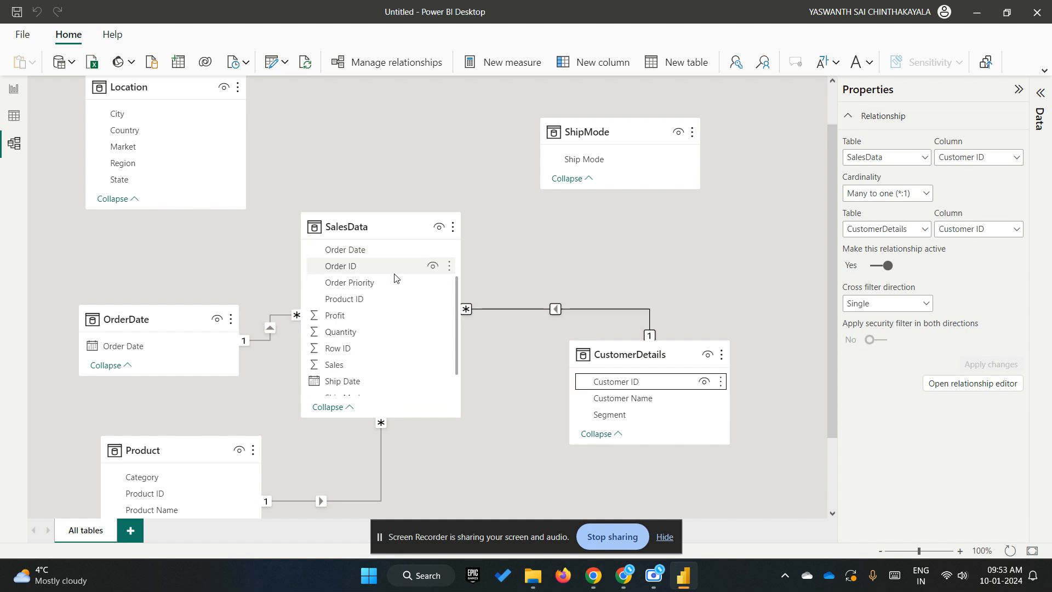
scroll(361, 329, "down", 1)
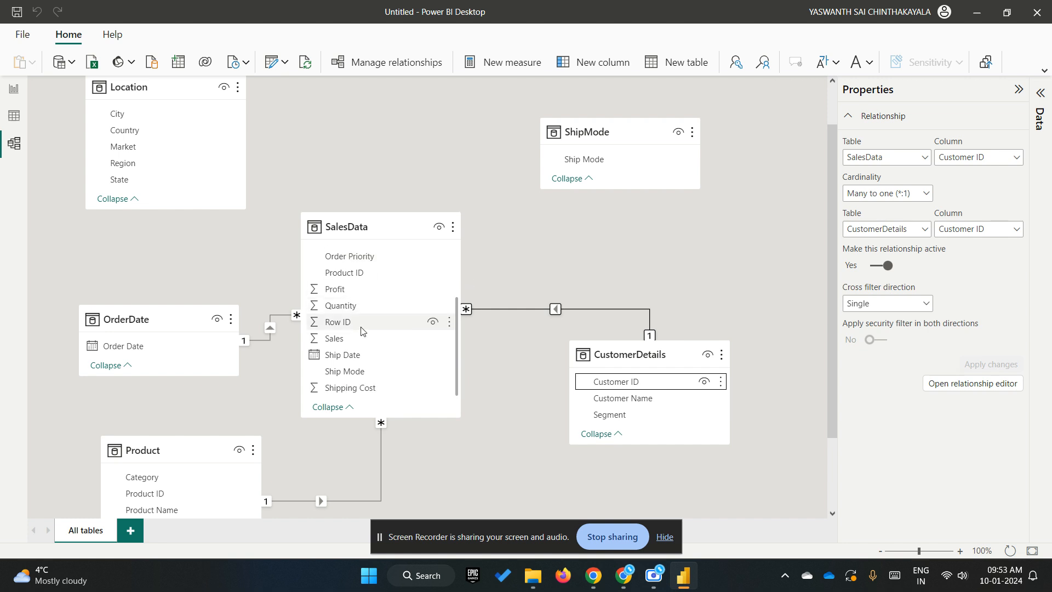
left_click_drag(586, 159, 344, 372)
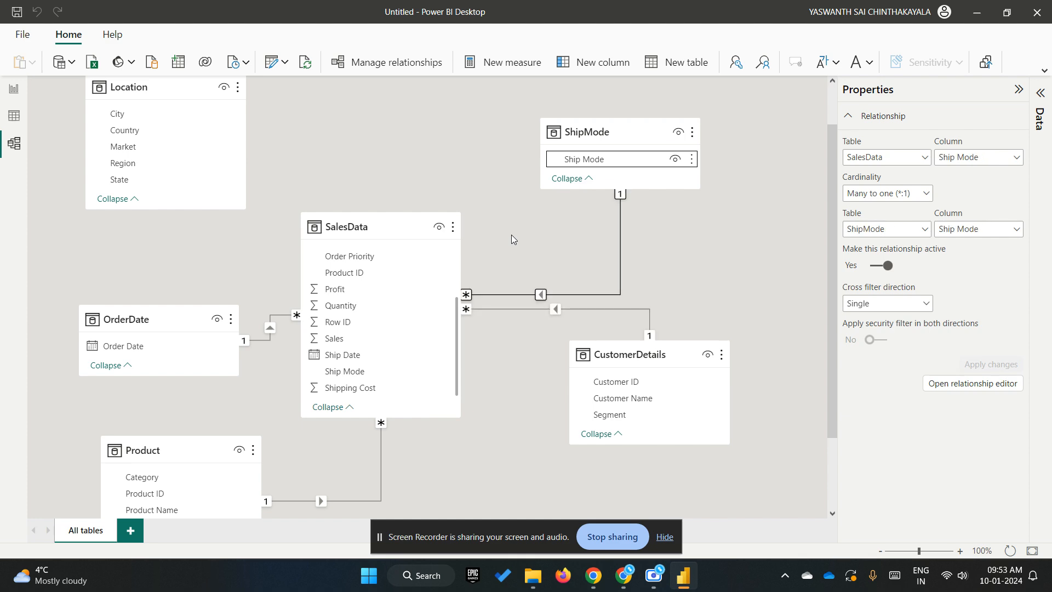
- Create a relationship between City in Location and City in SalesData
scroll(360, 334, "up", 3)
scroll(360, 333, "up", 2)
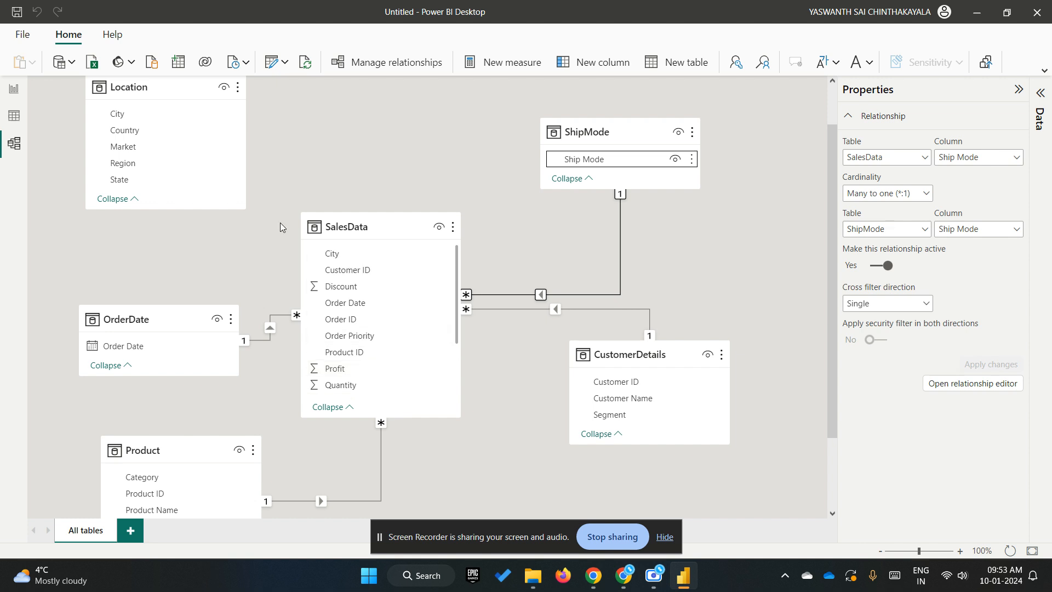
left_click_drag(147, 118, 348, 254)
left_click(386, 133)
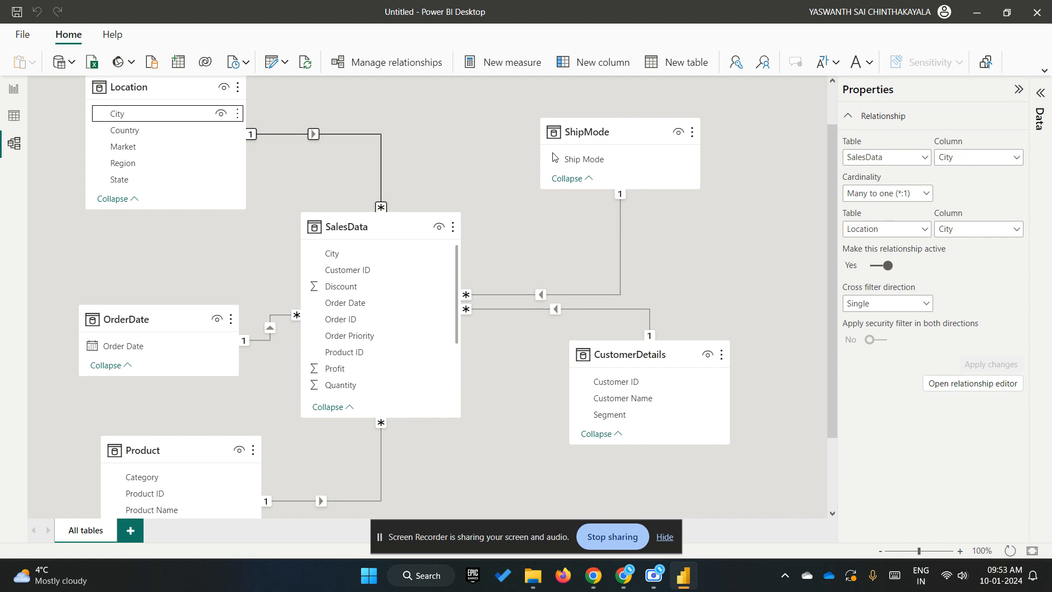
- Rearrange the diagram with SalesData closer to the centre, CustomerDetails lower down, and Location directly above SalesData
scroll(387, 133, "down", 1)
scroll(387, 133, "up", 1)
left_click_drag(398, 204, 440, 224)
left_click_drag(666, 319, 642, 418)
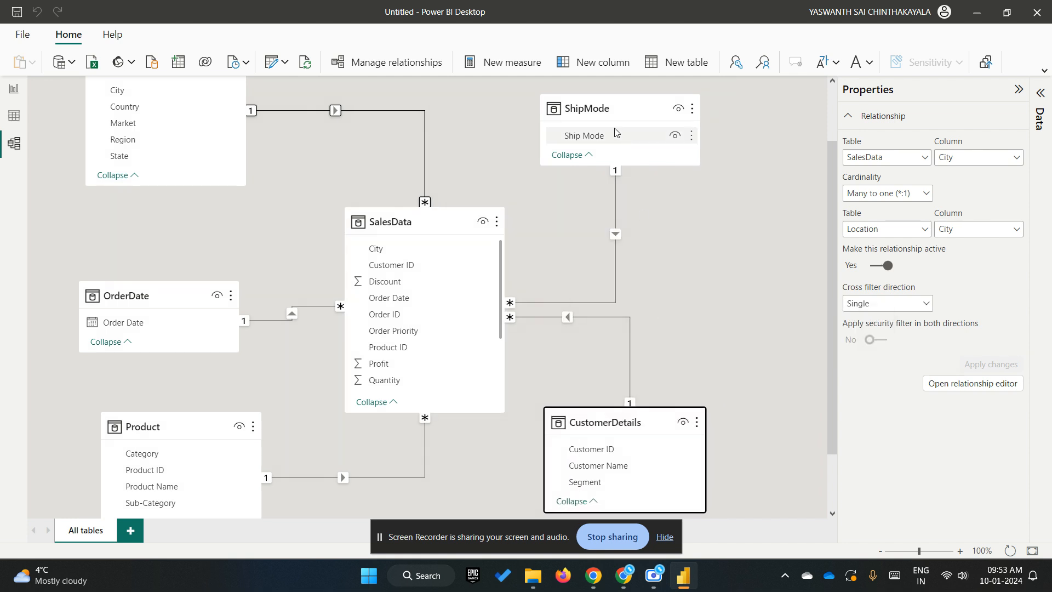
left_click(193, 91)
left_click_drag(164, 122, 412, 84)
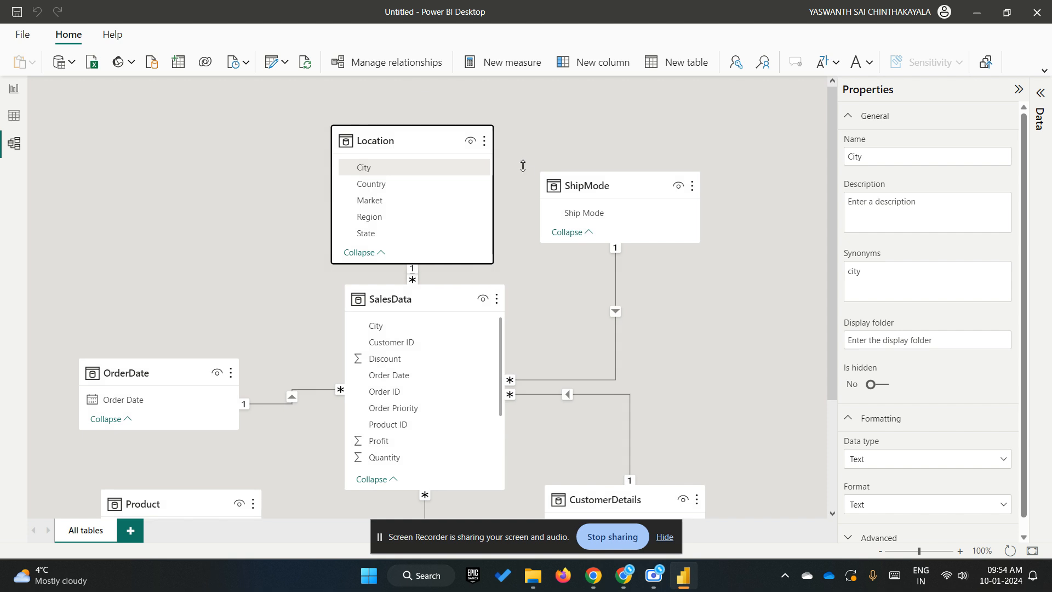
- Spread the OrderDate, Product, Location and ShipMode cards slightly outward around SalesData to form a star layout
scroll(527, 168, "down", 2)
scroll(527, 168, "down", 2)
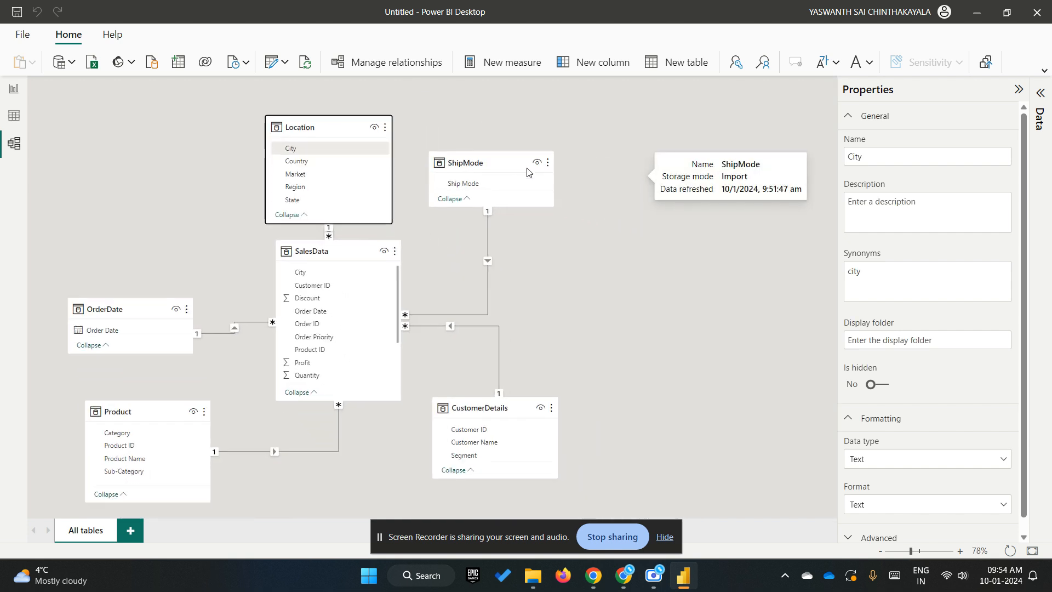
left_click_drag(127, 296, 107, 307)
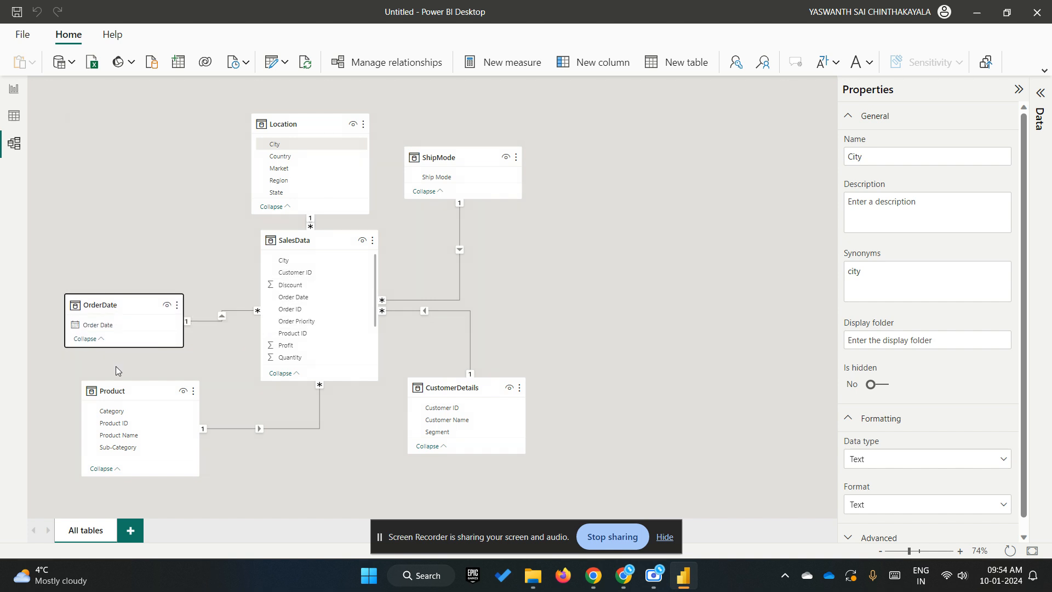
left_click_drag(131, 393, 135, 420)
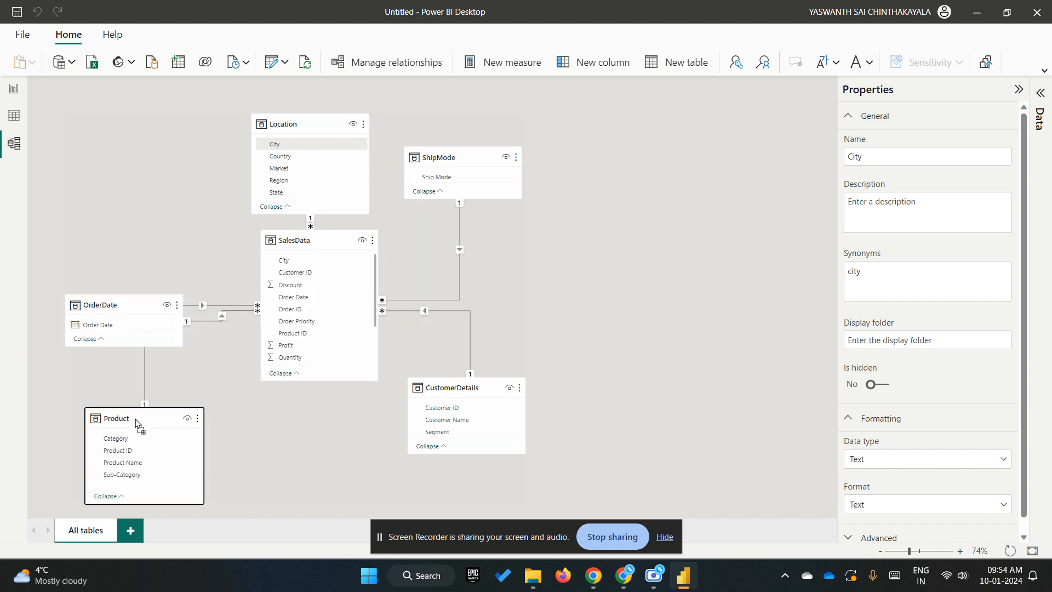
left_click_drag(136, 308, 121, 312)
left_click_drag(315, 124, 287, 95)
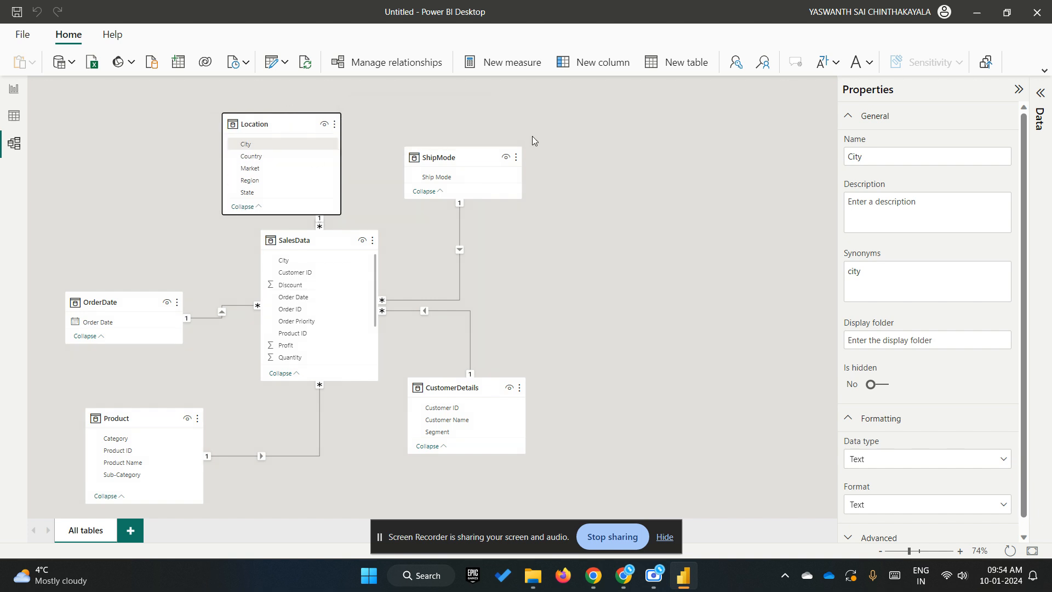
left_click_drag(471, 148, 517, 124)
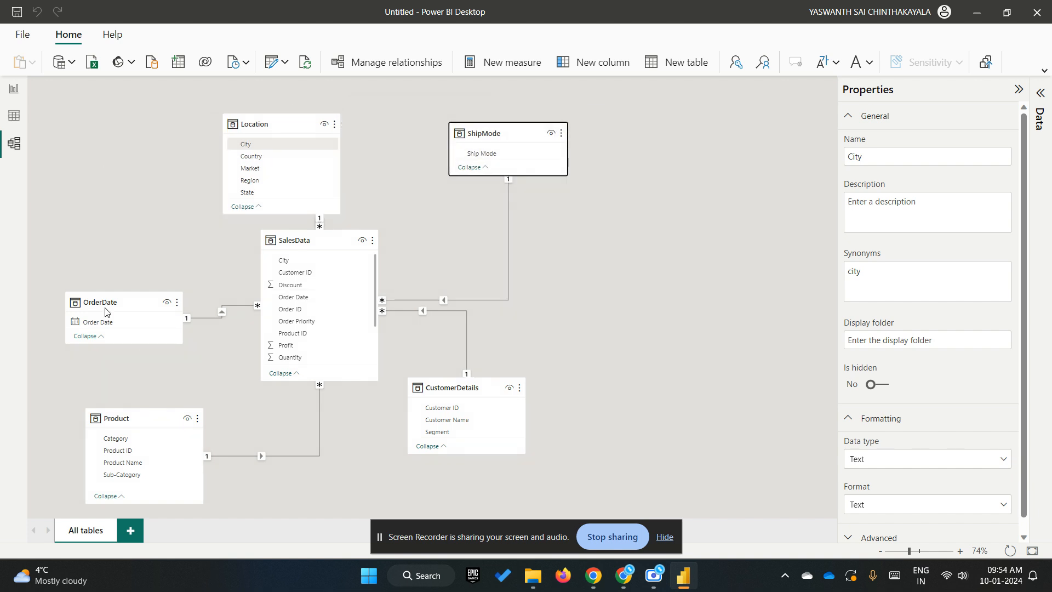